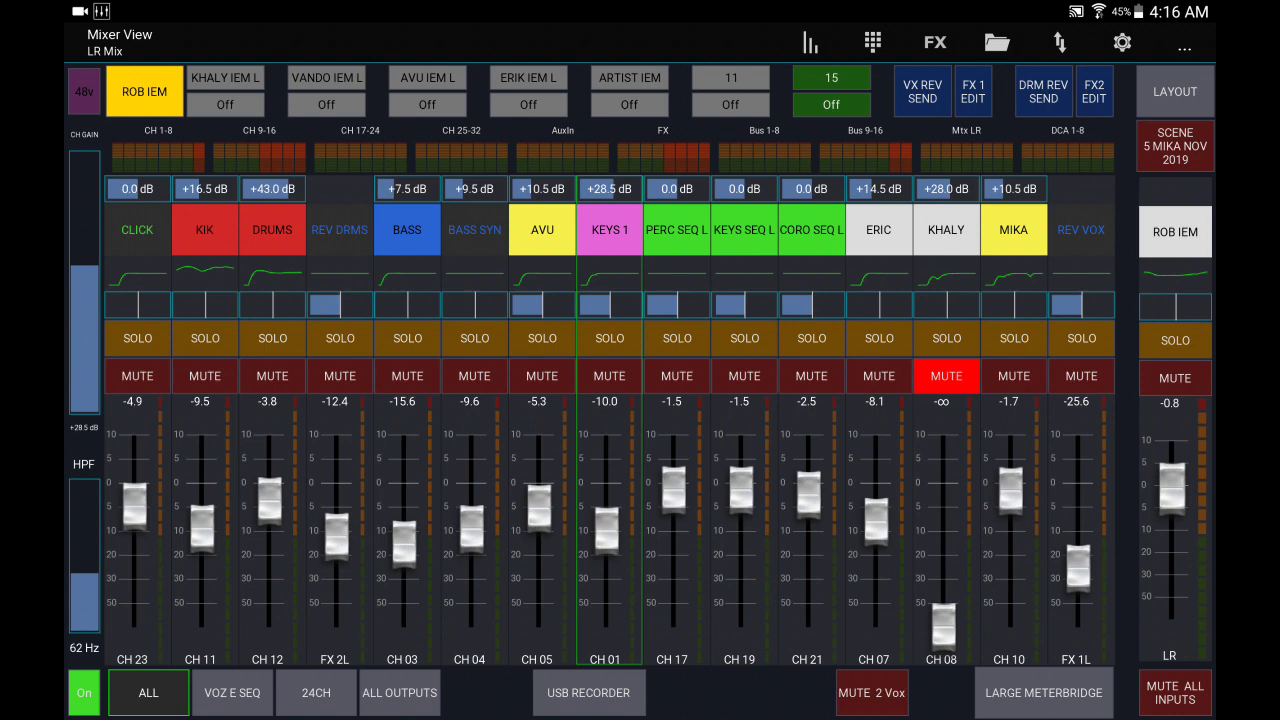
- Save the current layout from Setup > Layouts as a new file named 'X32 MIKA SHOW'
click(1117, 40)
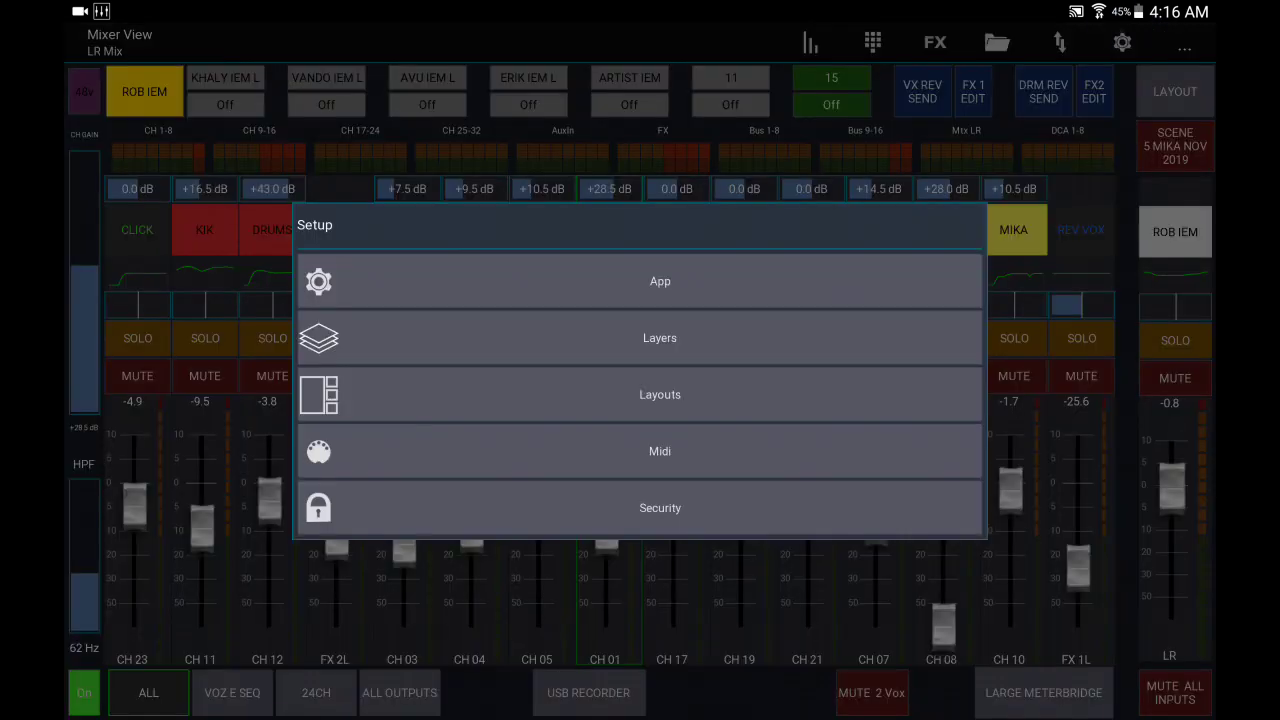
click(751, 395)
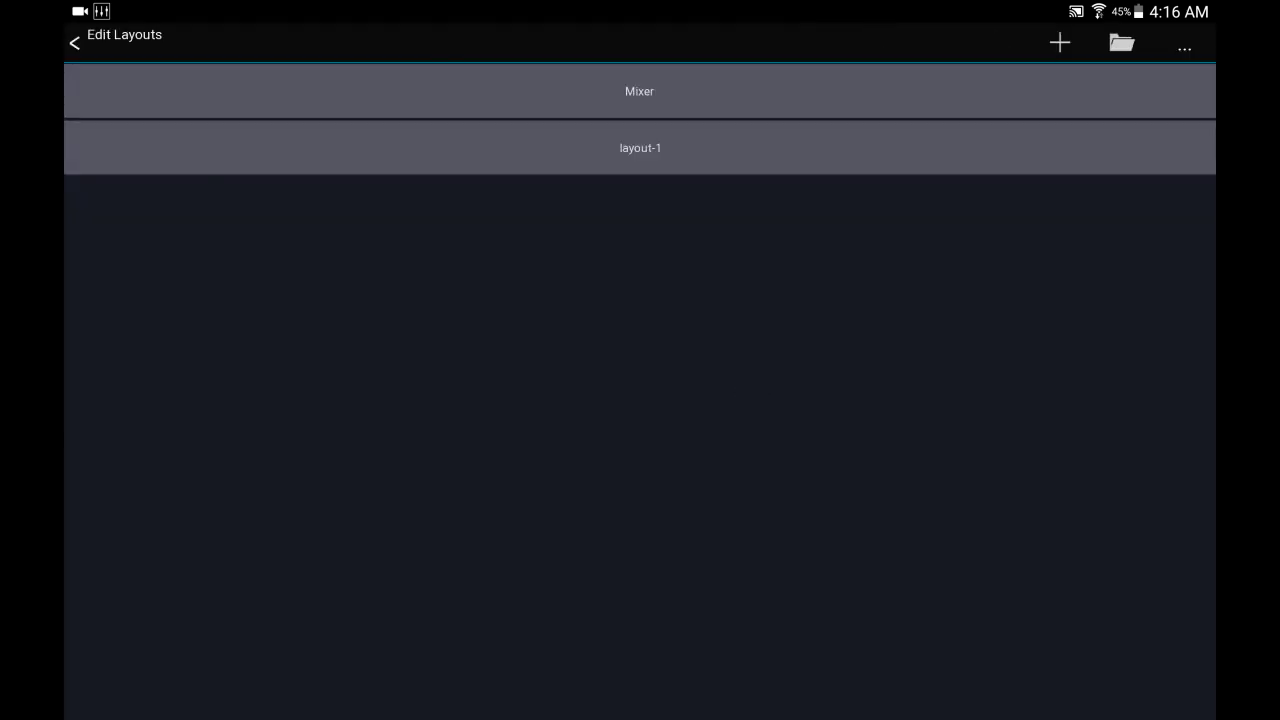
click(1122, 40)
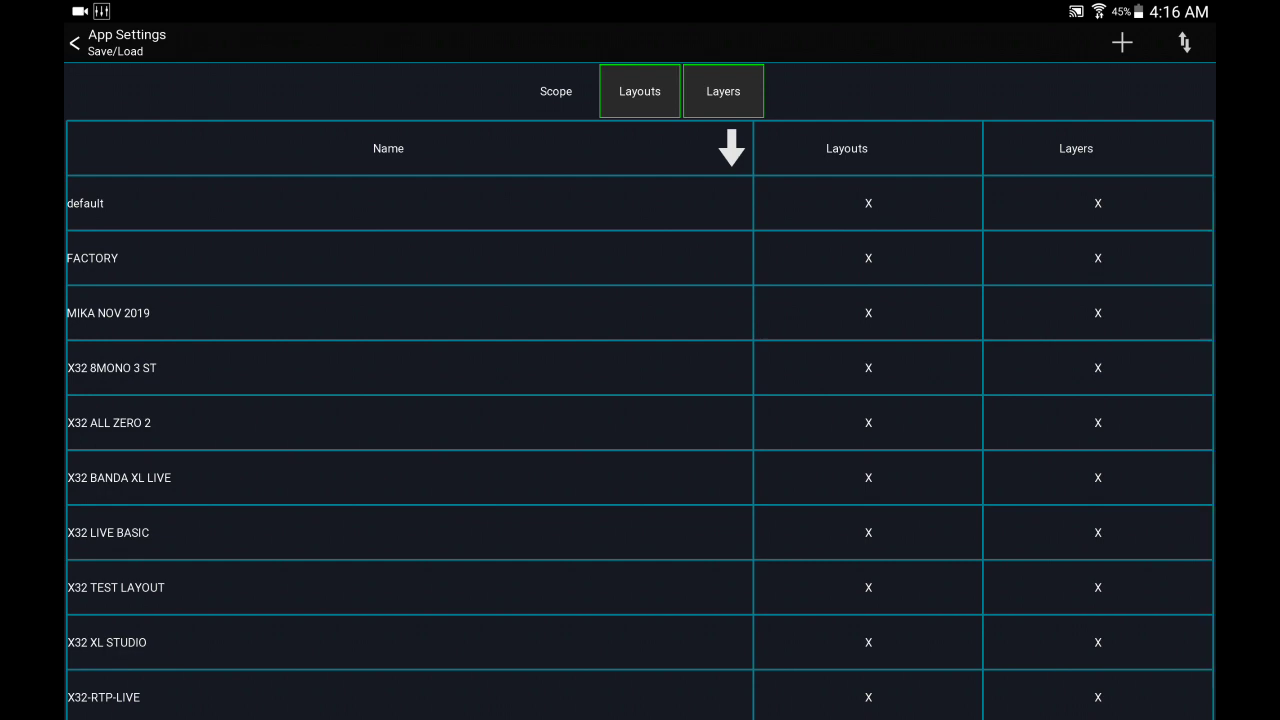
click(1122, 42)
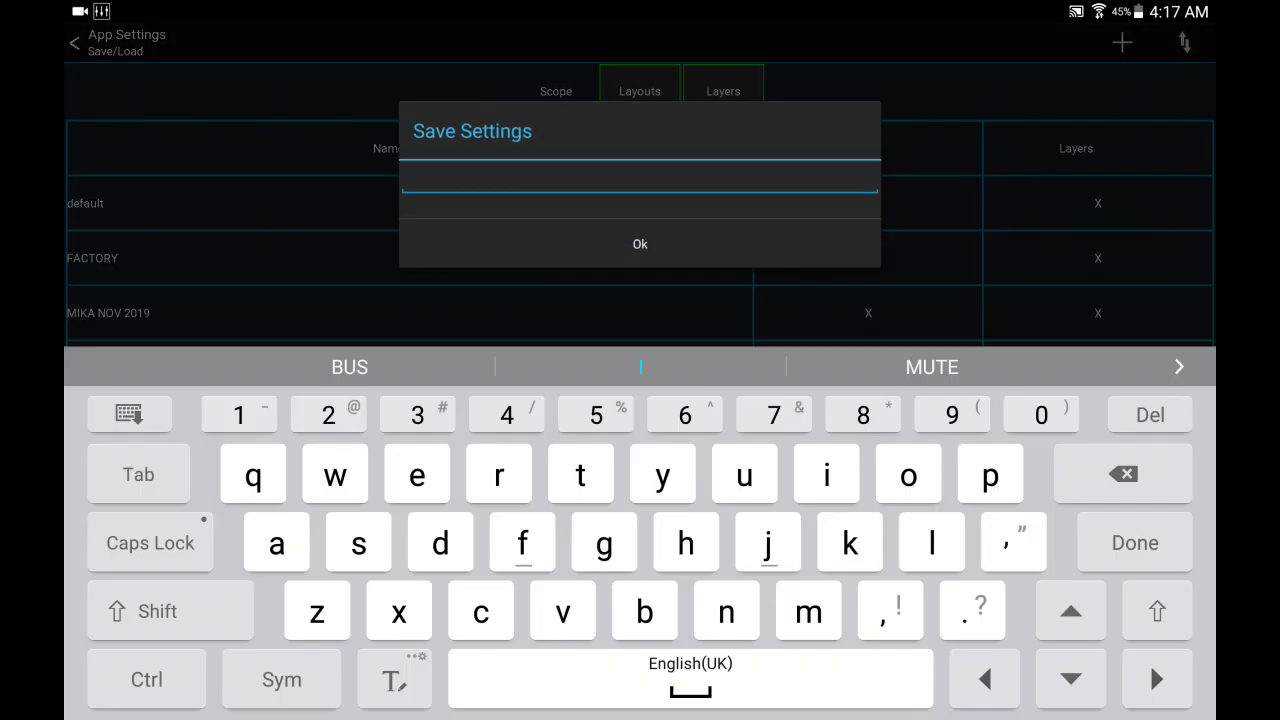
click(168, 543)
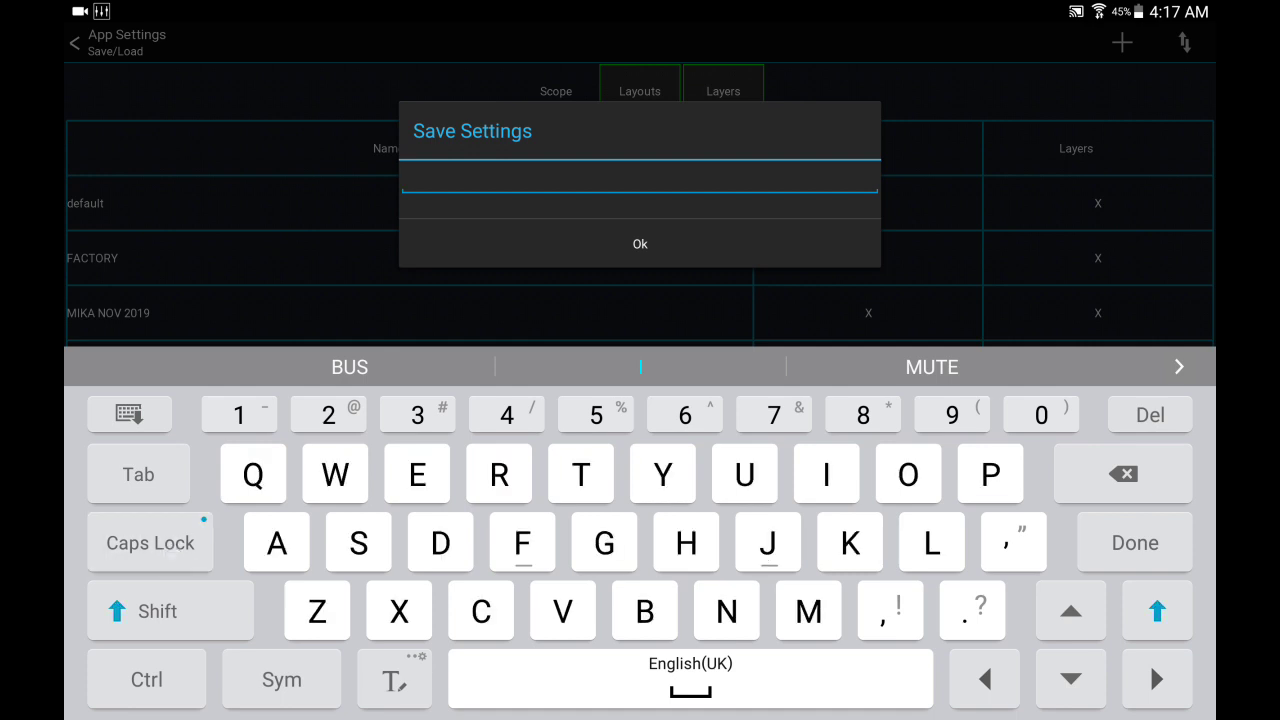
text(X2)
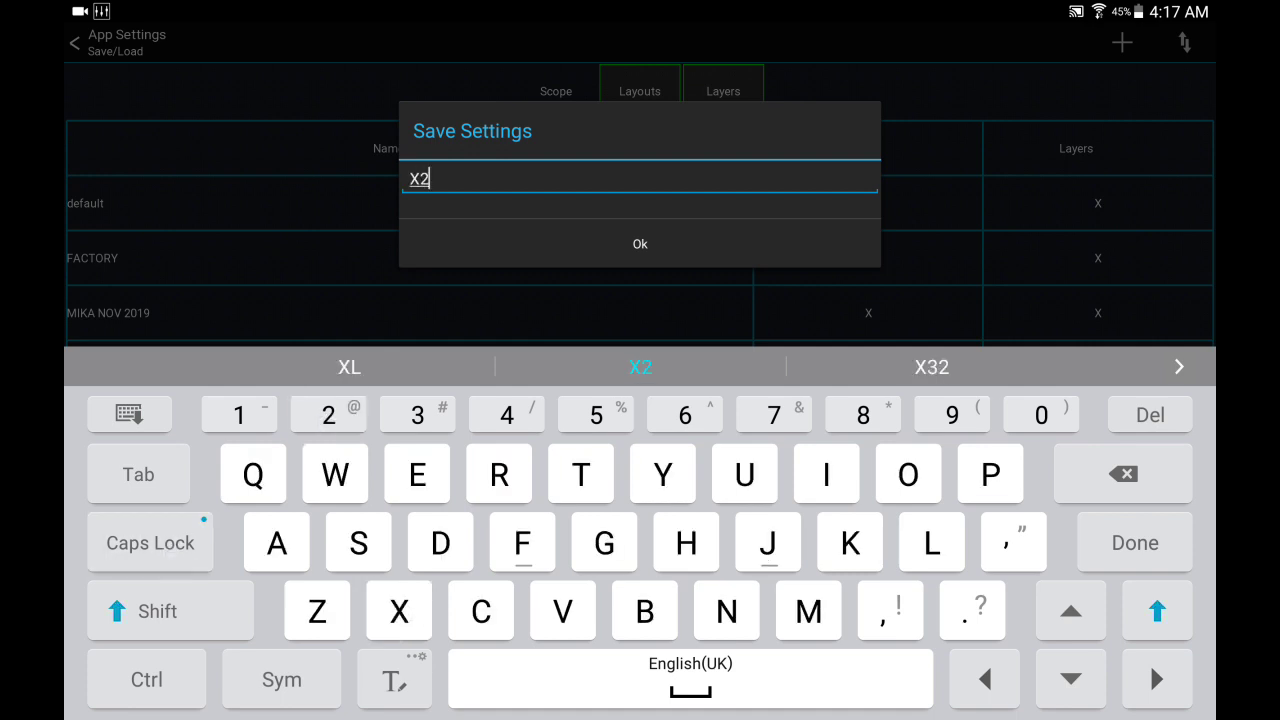
key(BackSpace)
key(BackSpace)
text(X32)
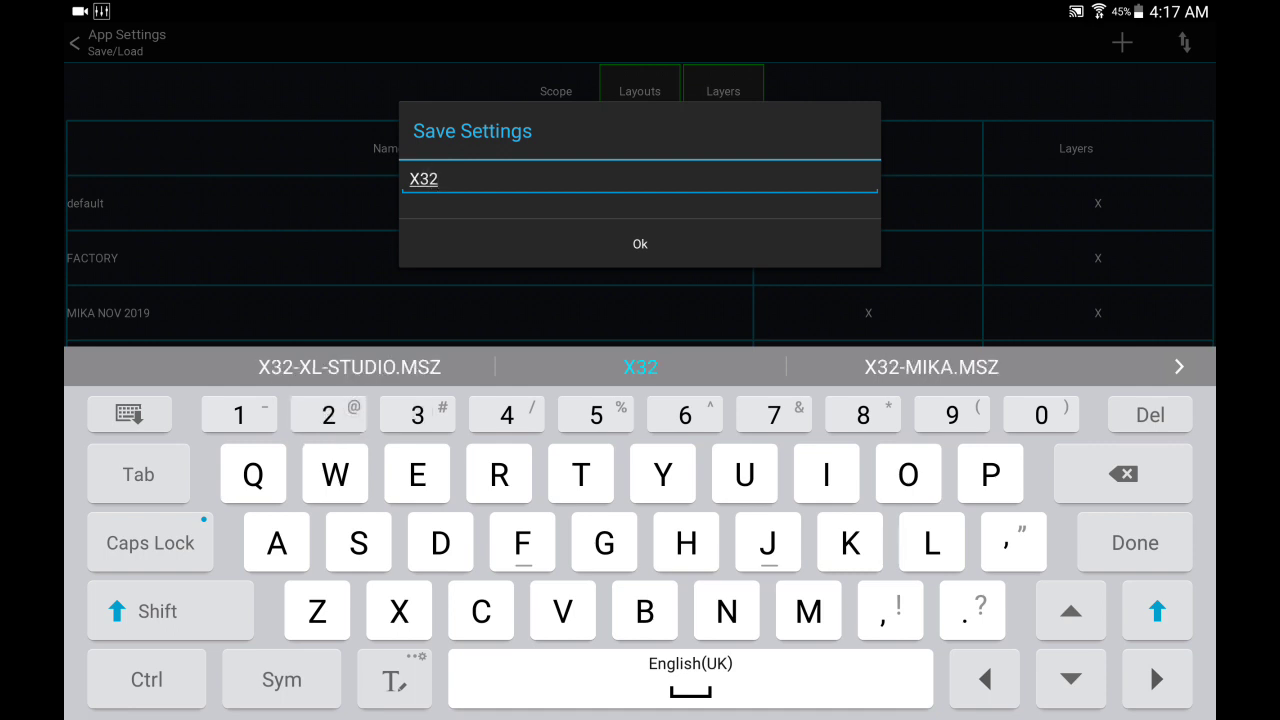
text( MIKA S)
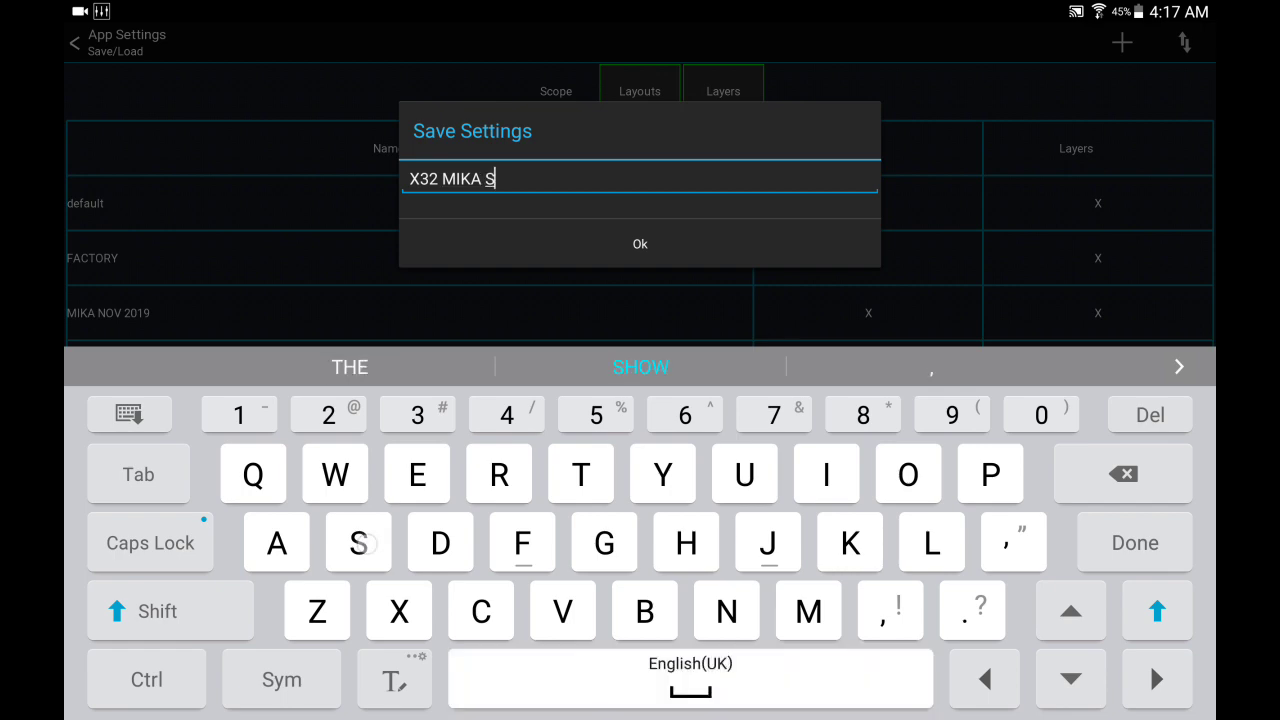
text(HOW)
click(640, 244)
drag(523, 583, 622, 545)
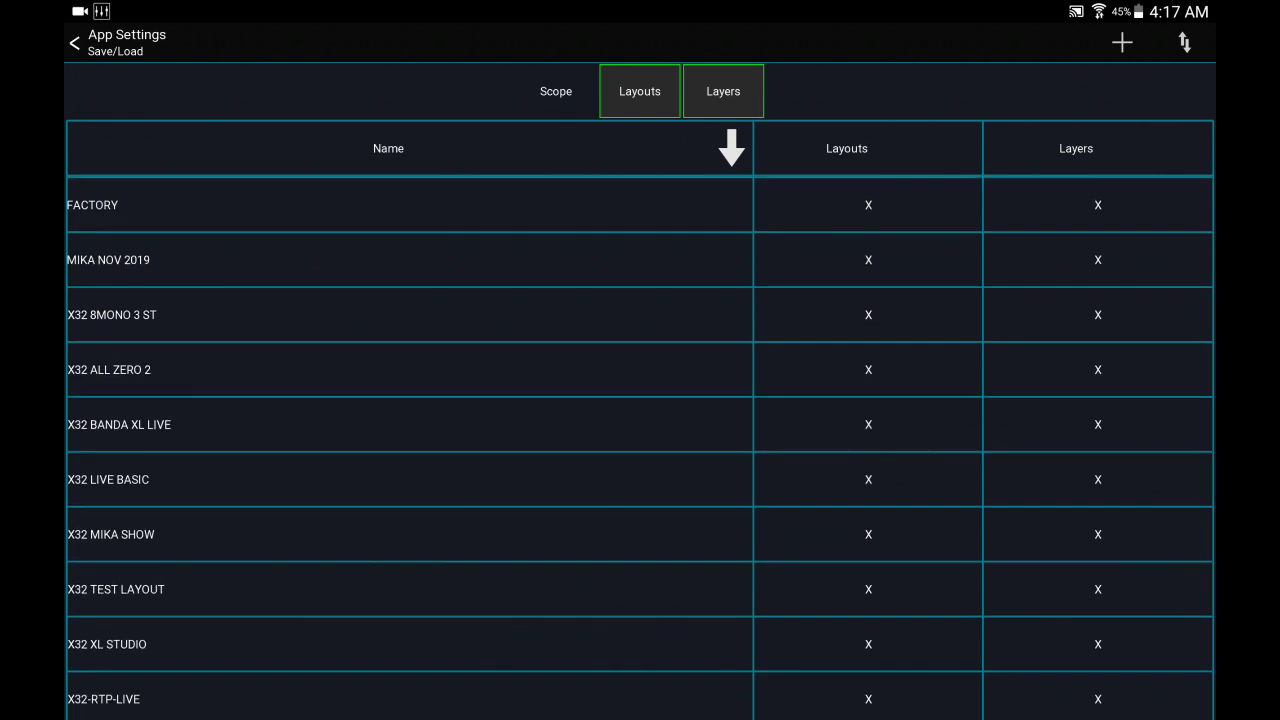
- Share the X32 MIKA SHOW layout via Add to Dropbox, just once
click(634, 543)
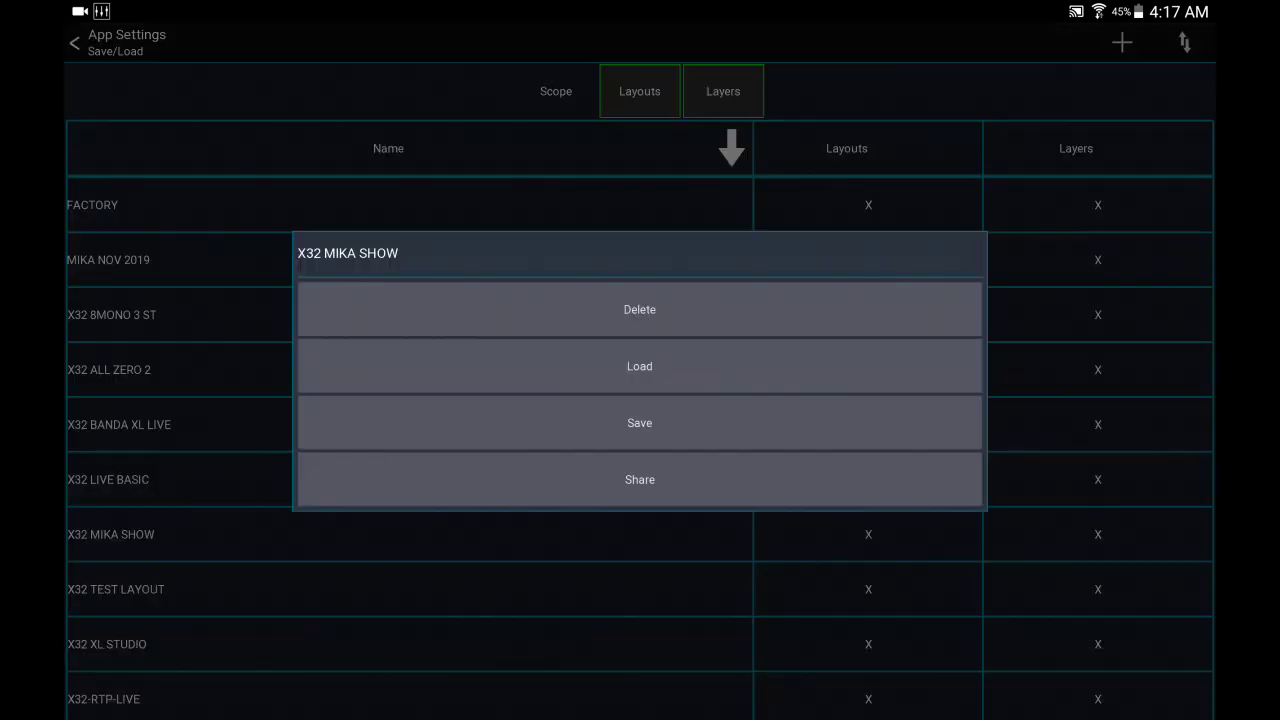
click(698, 486)
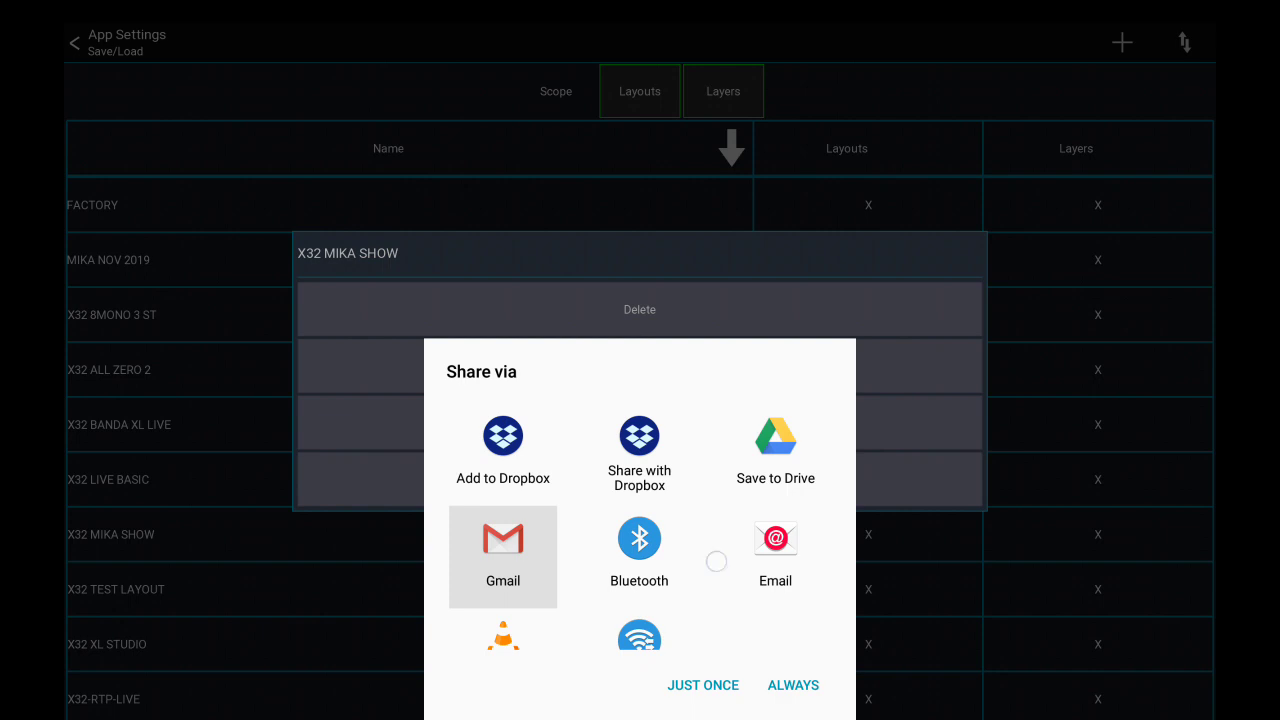
mouse_move(714, 554)
mouse_down()
mouse_move(720, 417)
mouse_move(722, 540)
mouse_up()
click(503, 450)
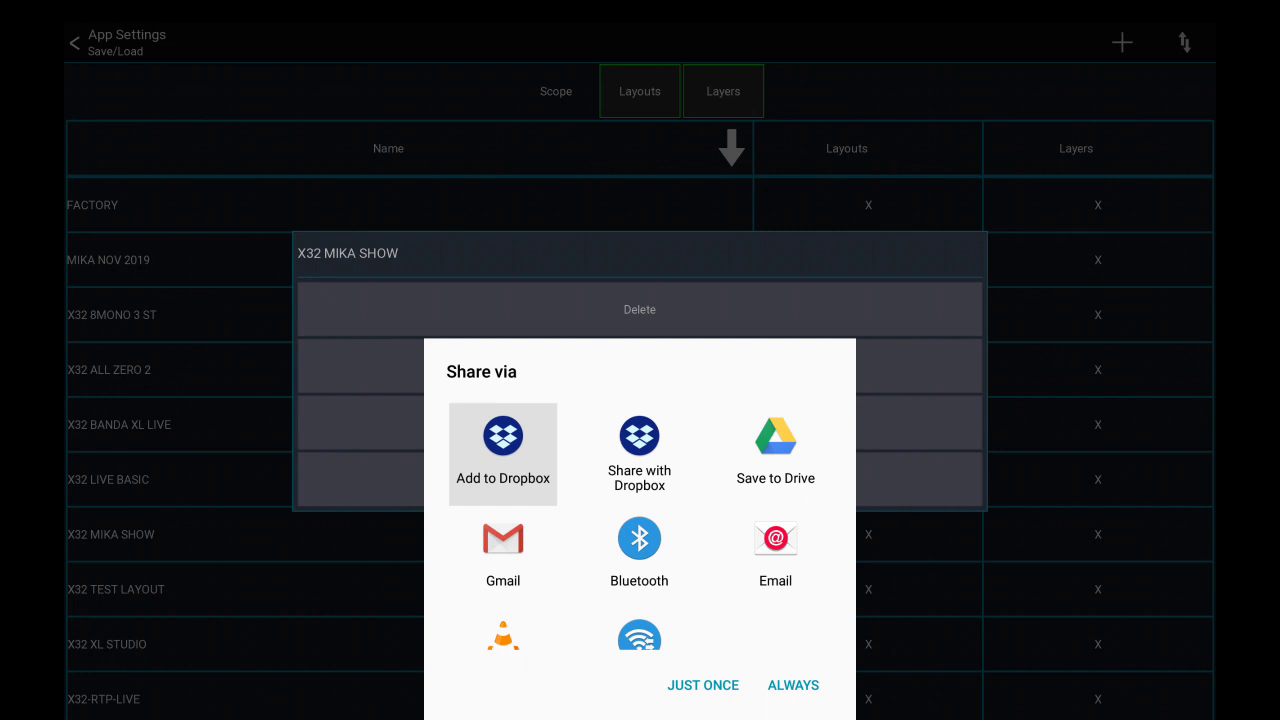
click(700, 690)
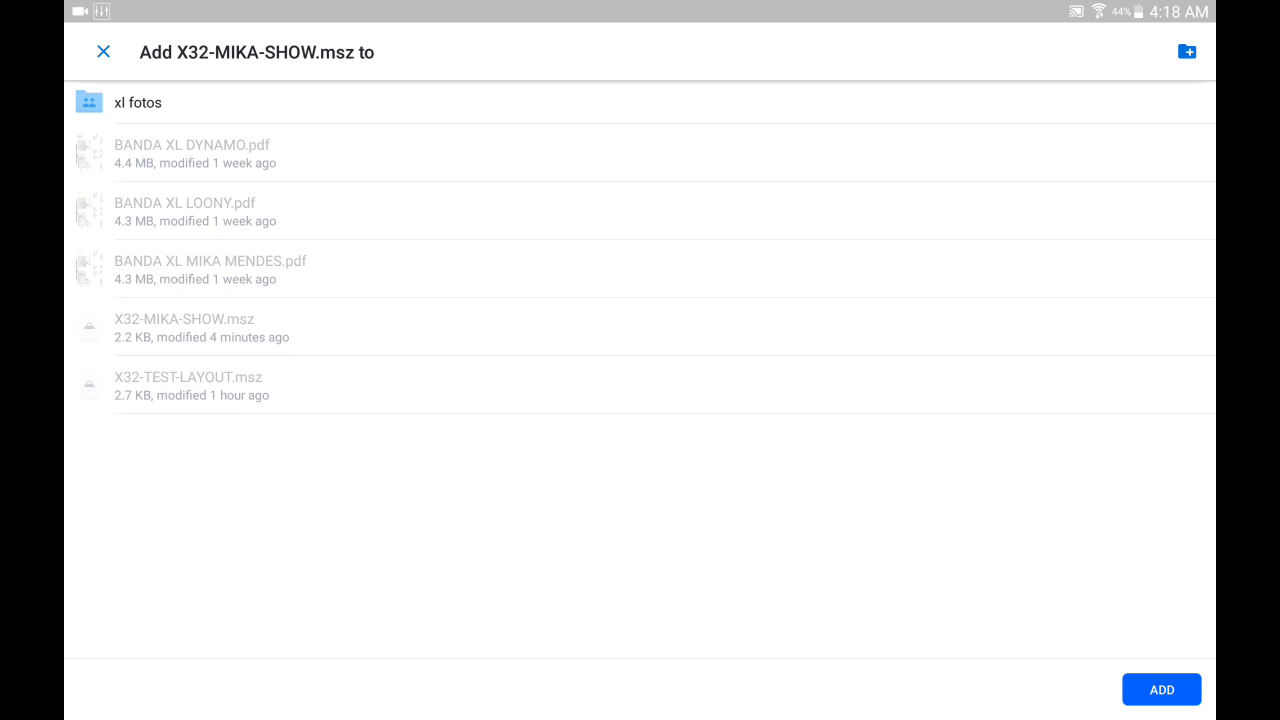
- Add X32-MIKA-SHOW.msz to the Dropbox folder, replacing the existing copy
click(1166, 703)
click(1160, 690)
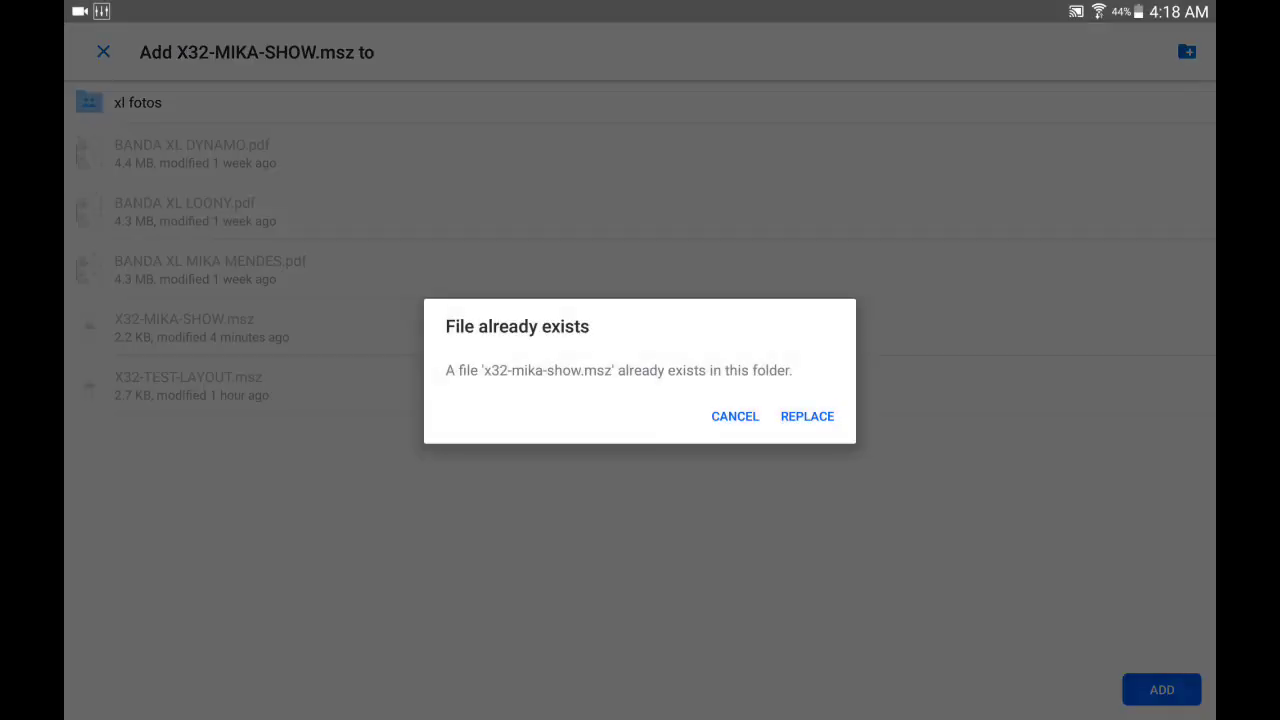
click(807, 416)
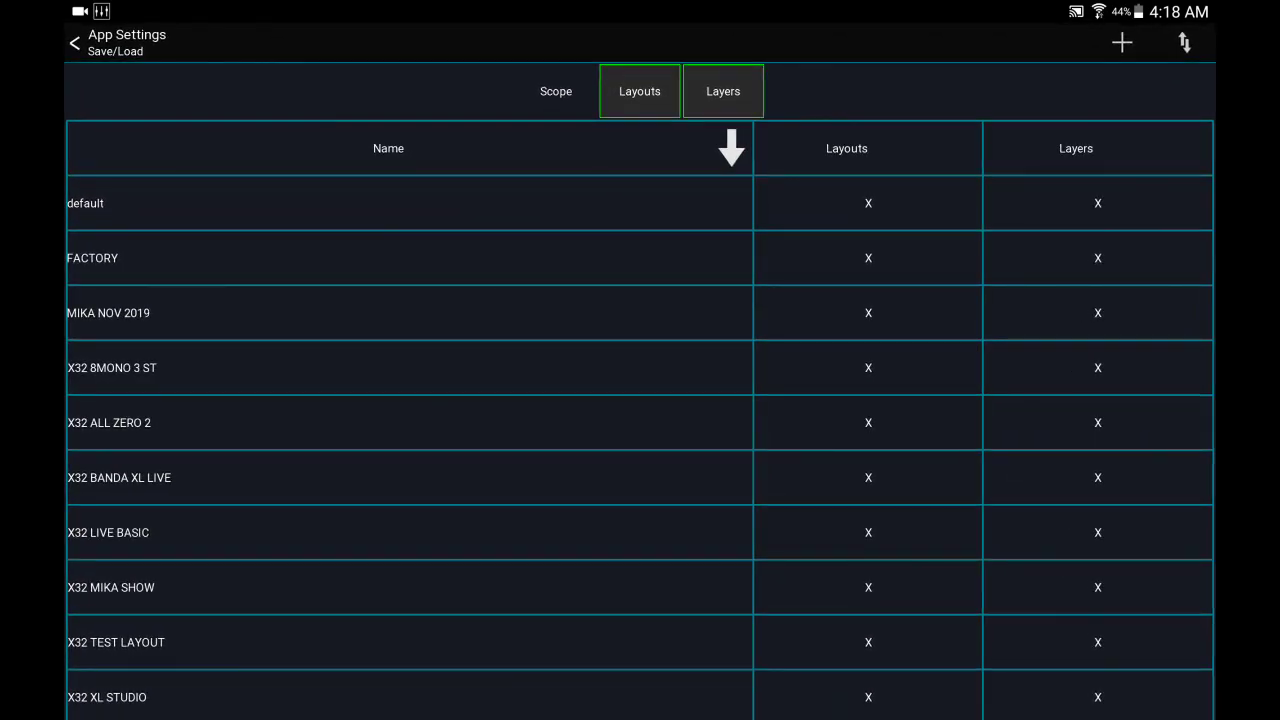
- Share the X32 MIKA SHOW layout to Gmail, just once, attaching X32-MIKA-SHOW.msz
drag(634, 563, 654, 511)
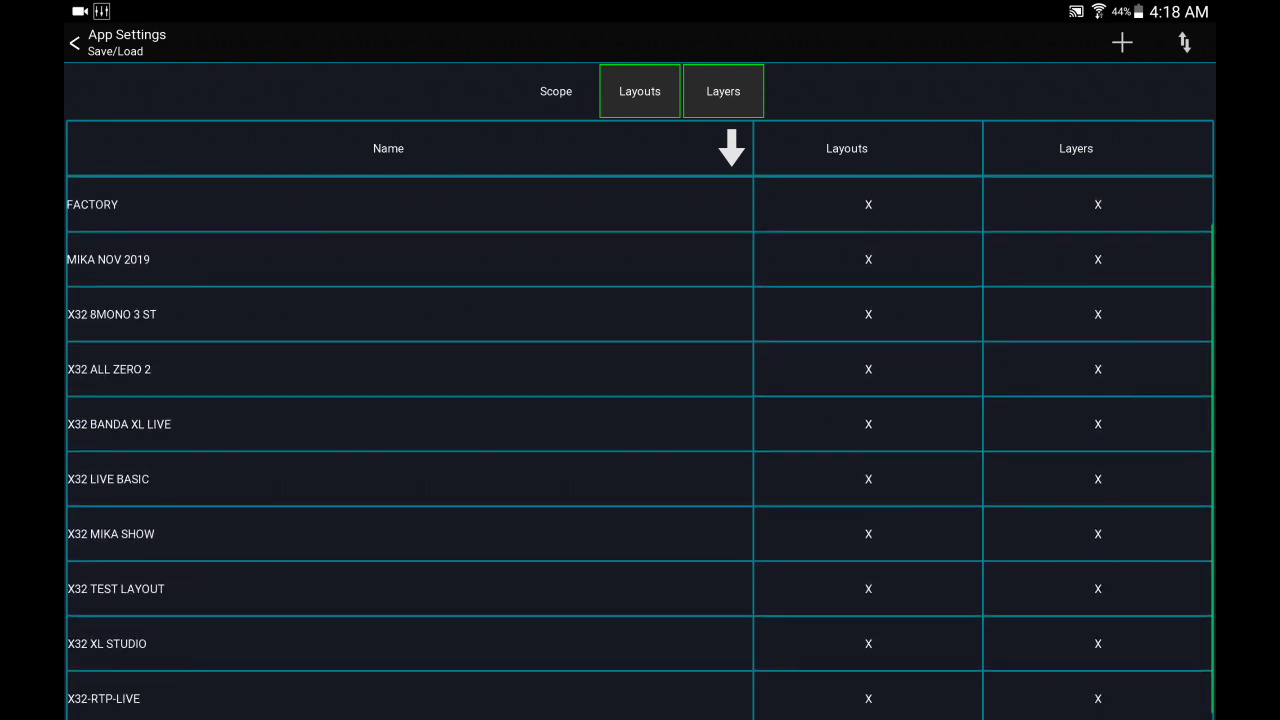
click(657, 534)
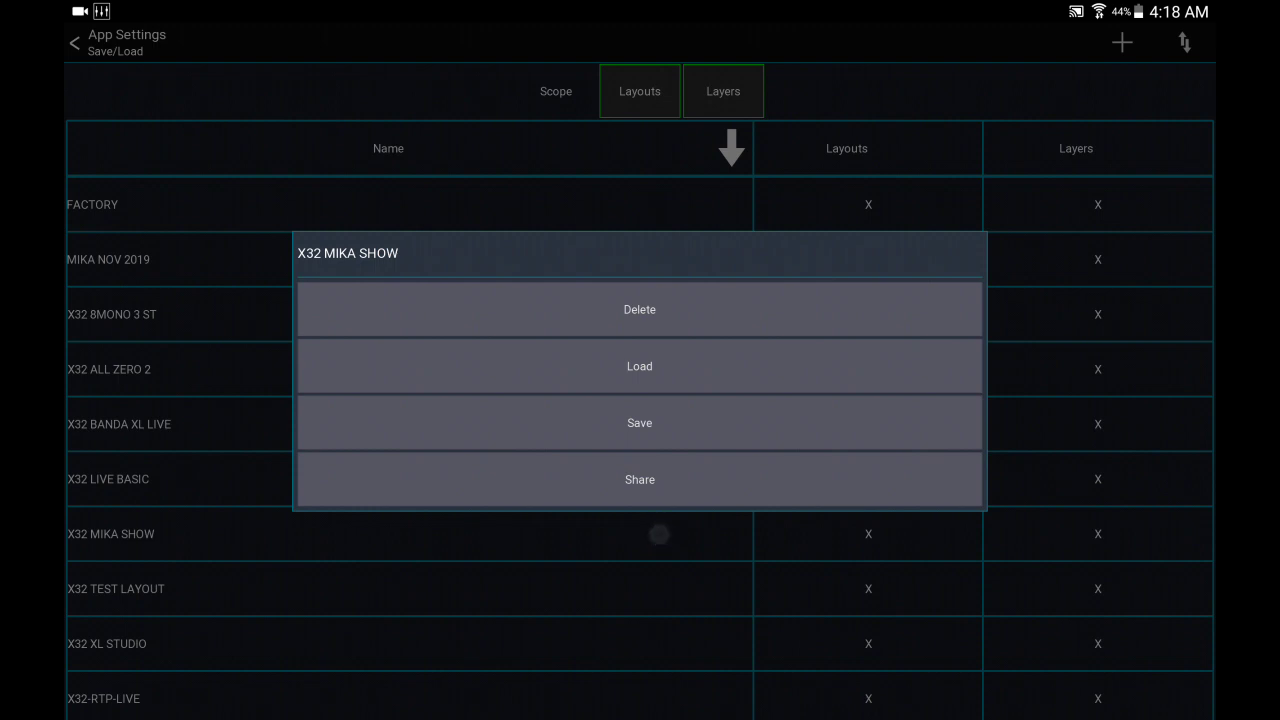
click(640, 479)
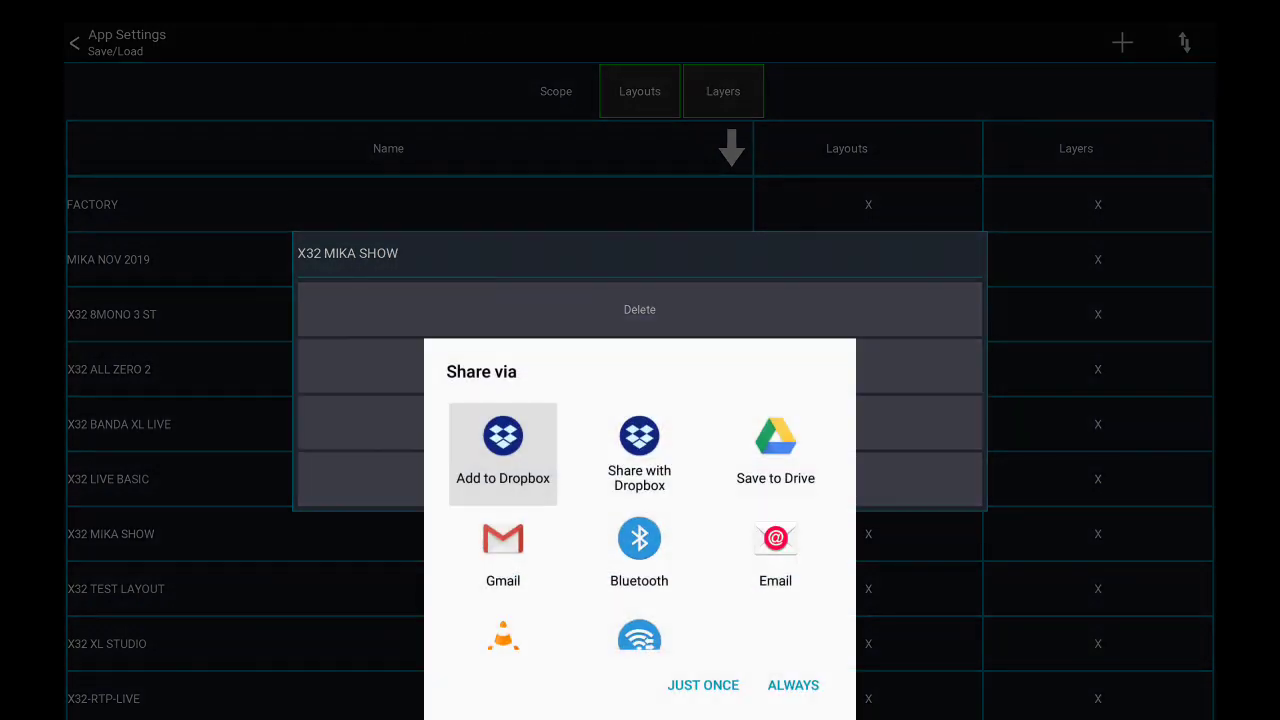
click(775, 555)
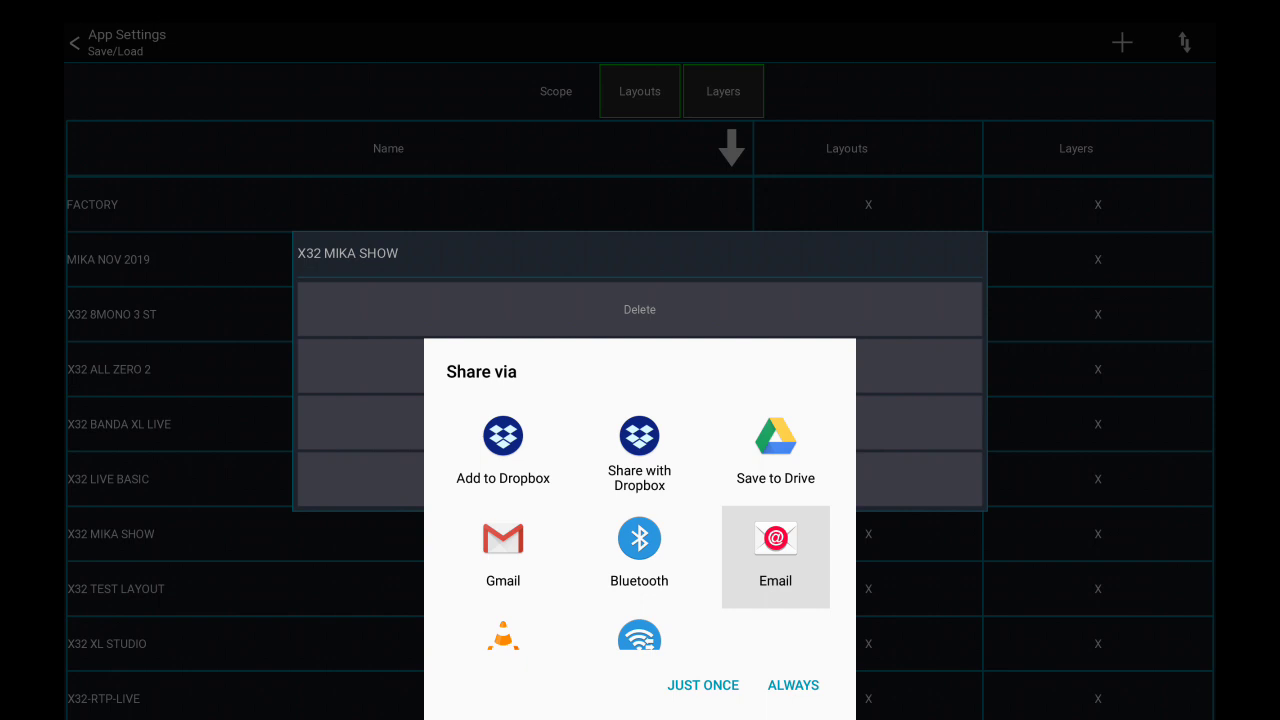
click(503, 555)
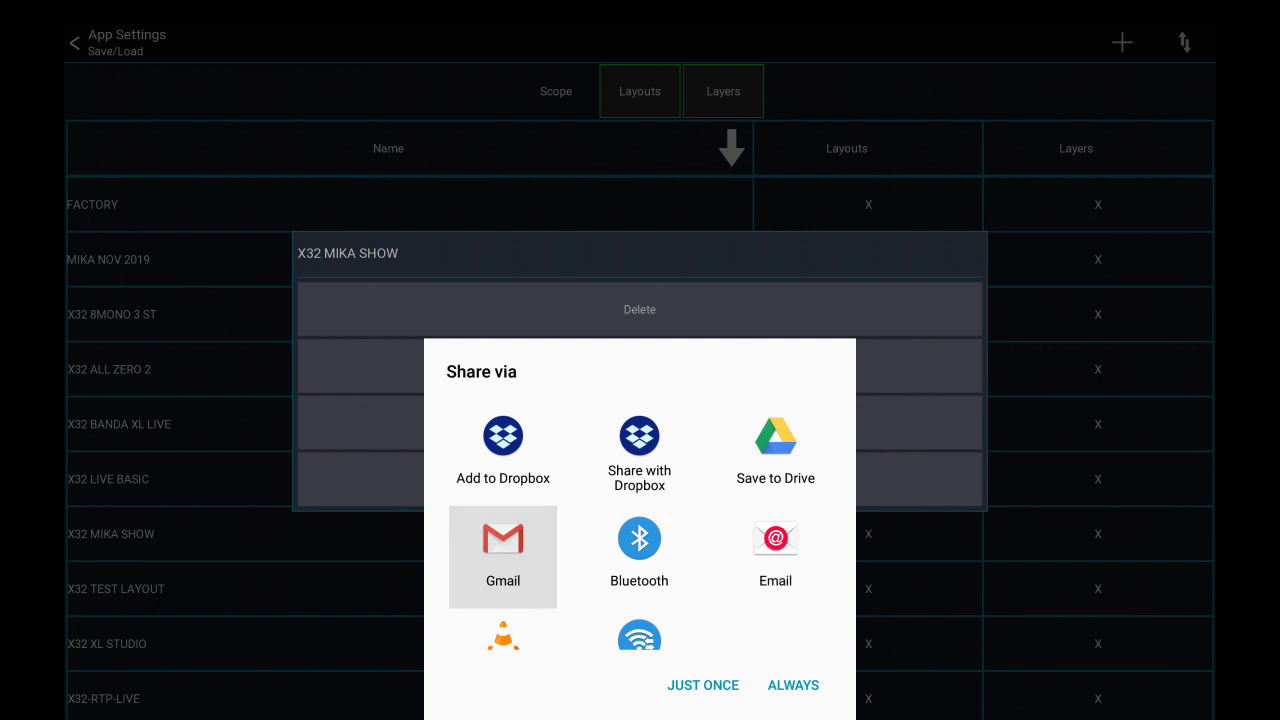
click(703, 685)
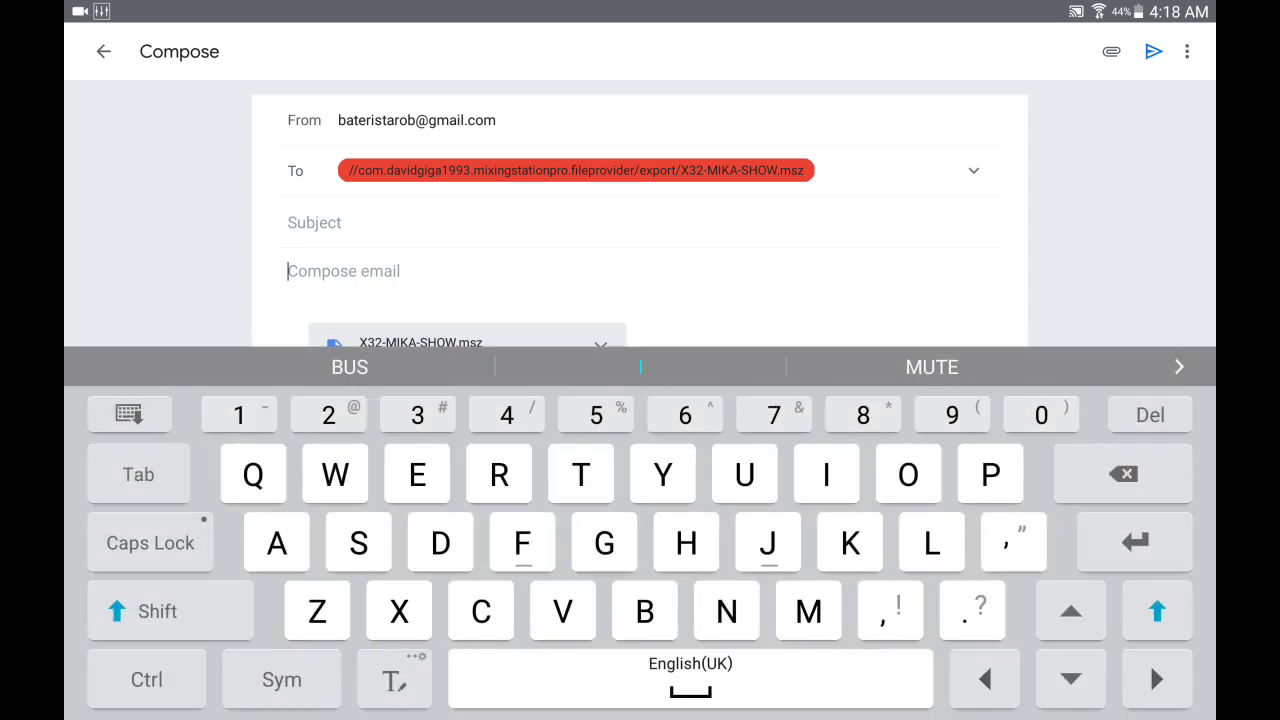
- Replace the file-path recipient with the khaly contact in the To field
click(816, 170)
key(BackSpace)
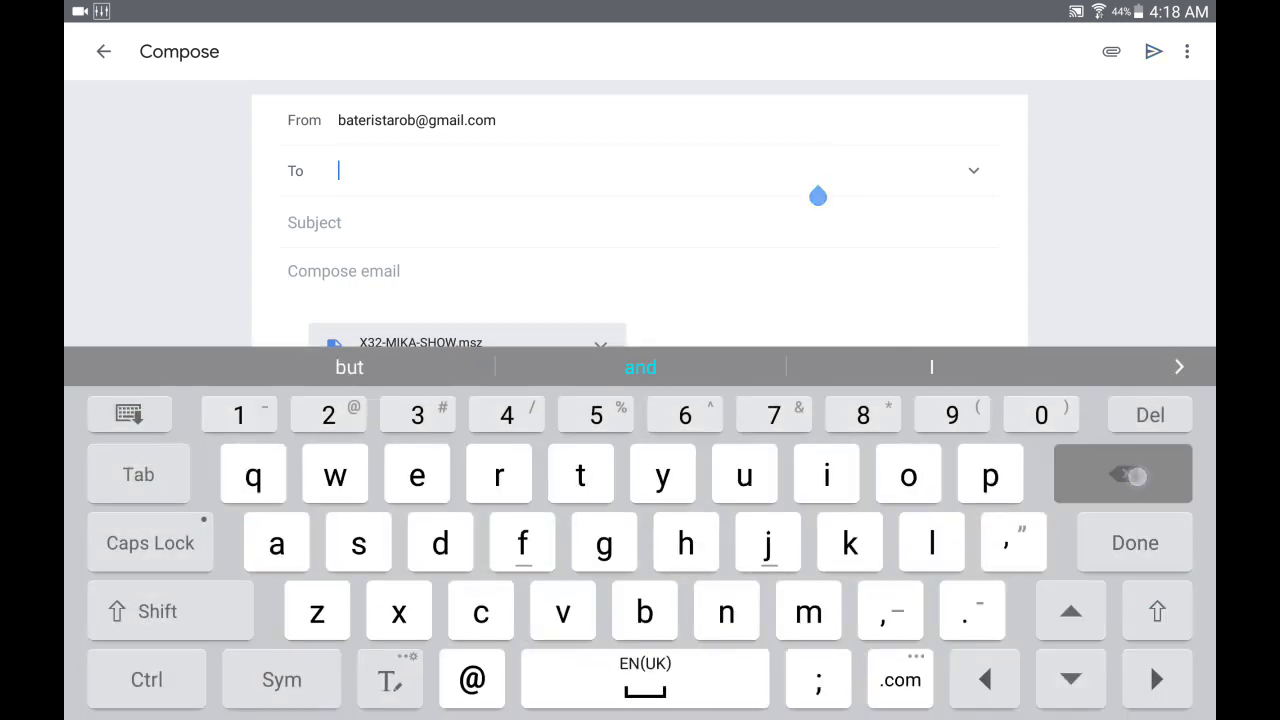
text(k)
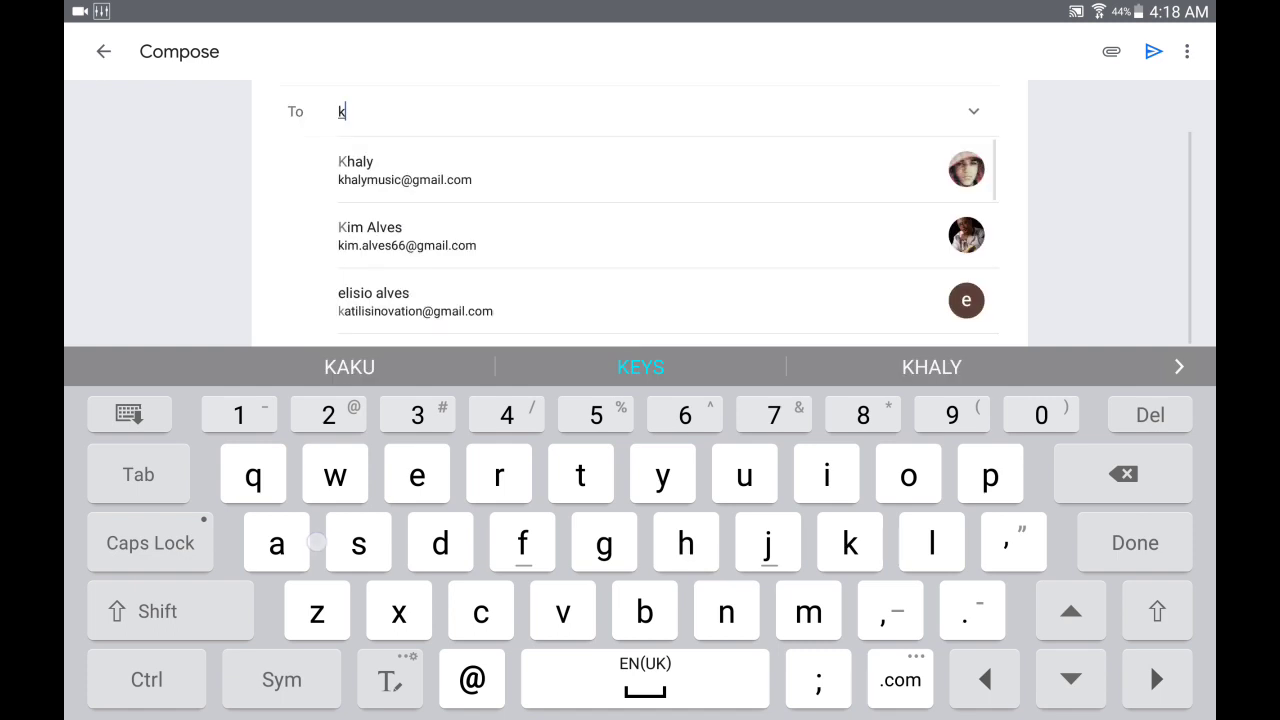
text(haly)
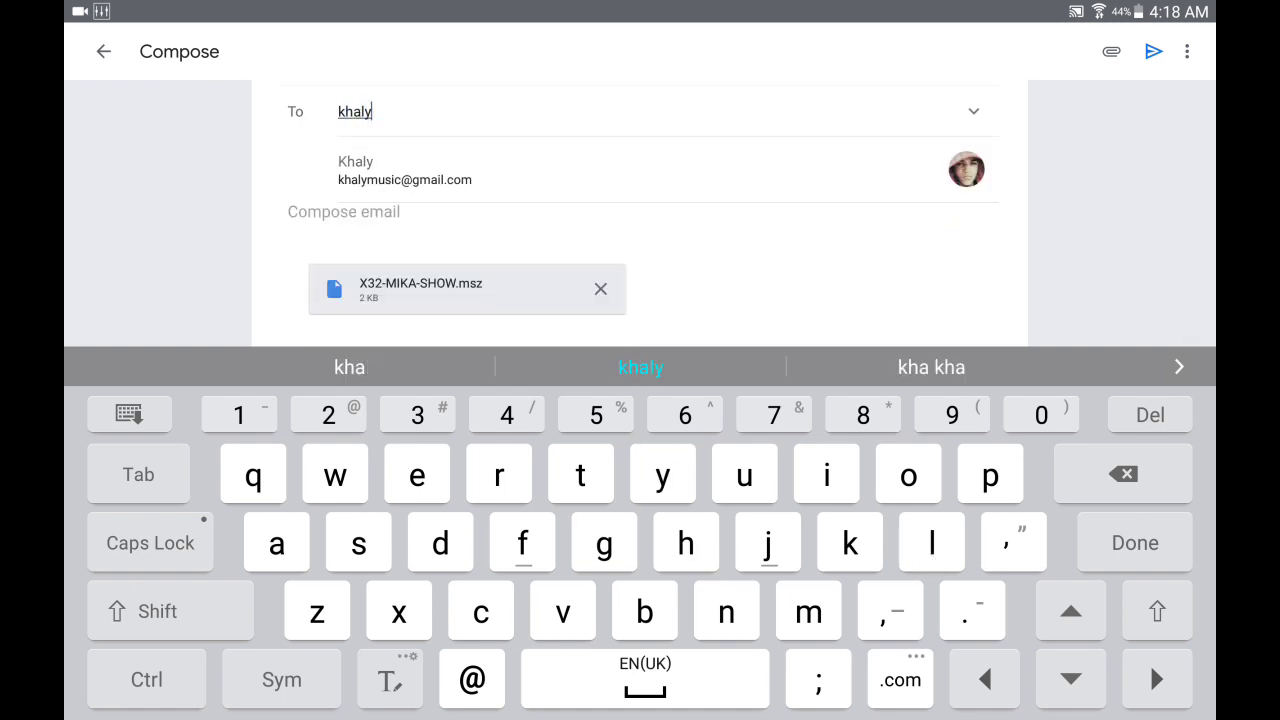
click(404, 170)
- Enter subject 'Mika x32' and body 'X32 layout for MIKA SHOW'
click(424, 173)
text(Mika x32)
click(1135, 542)
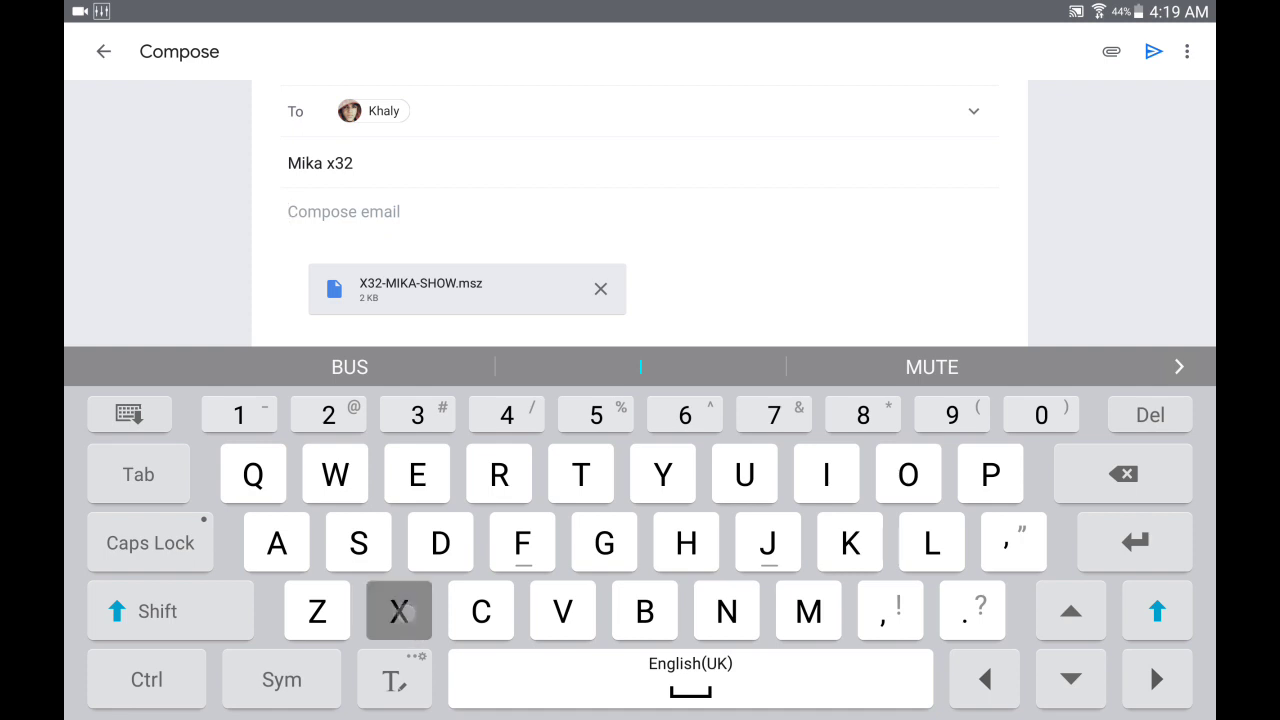
text(X32)
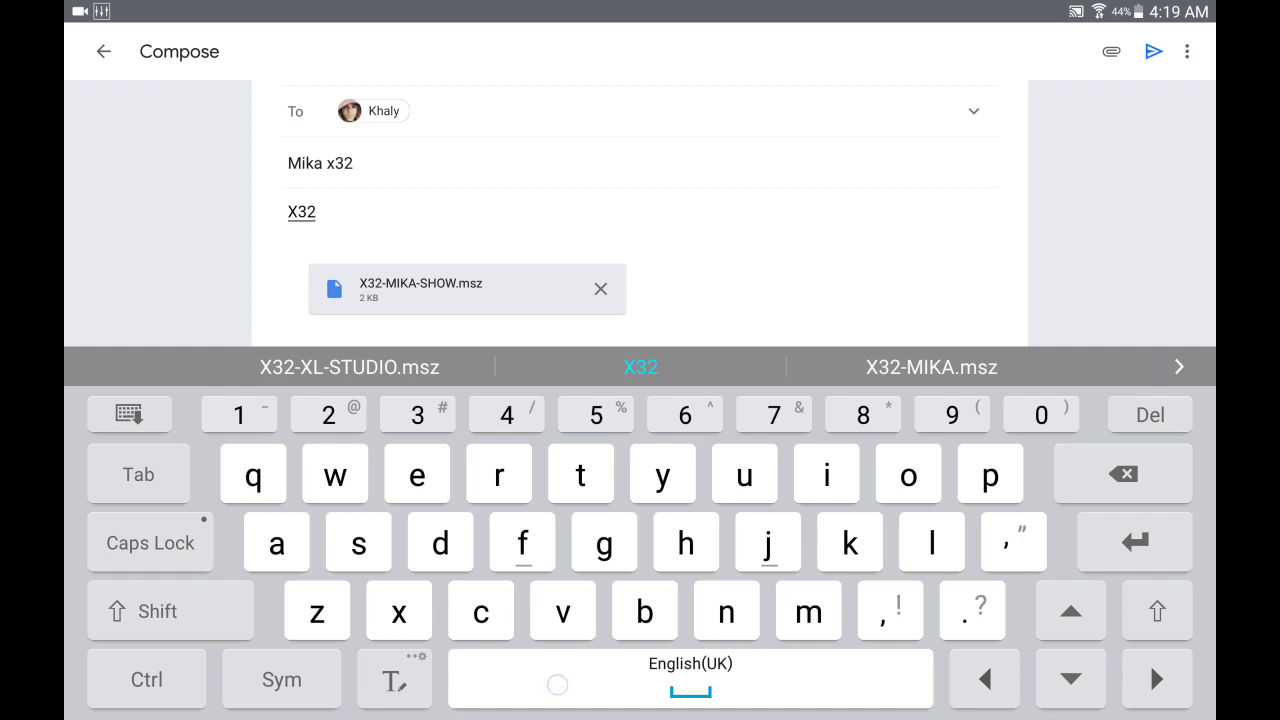
text( se)
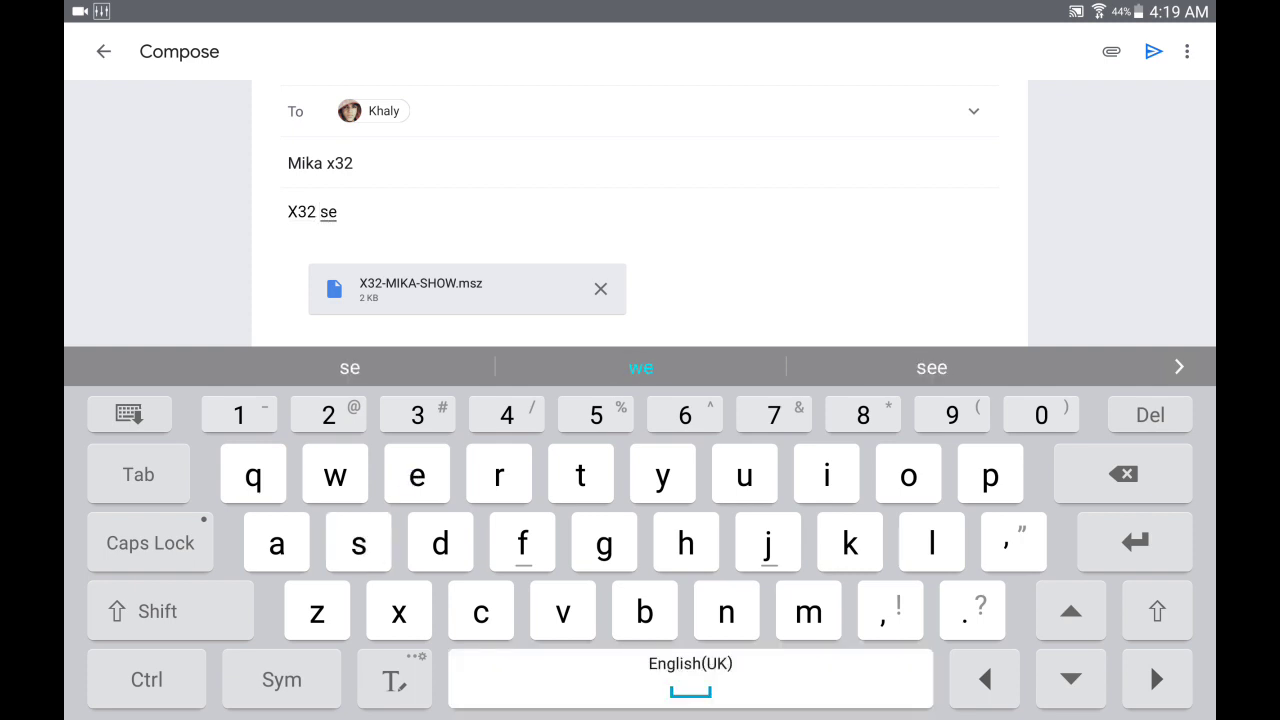
key(BackSpace)
key(BackSpace)
text(layout for)
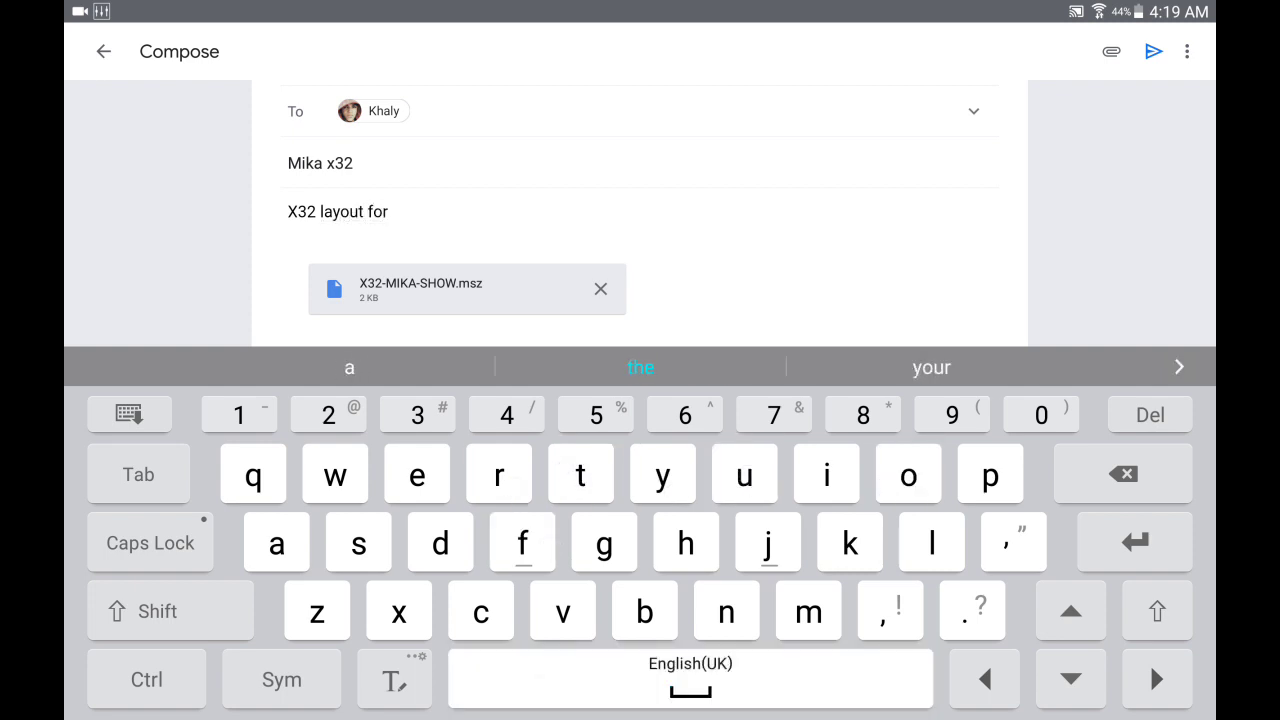
key(Caps_Lock)
text(MIKA )
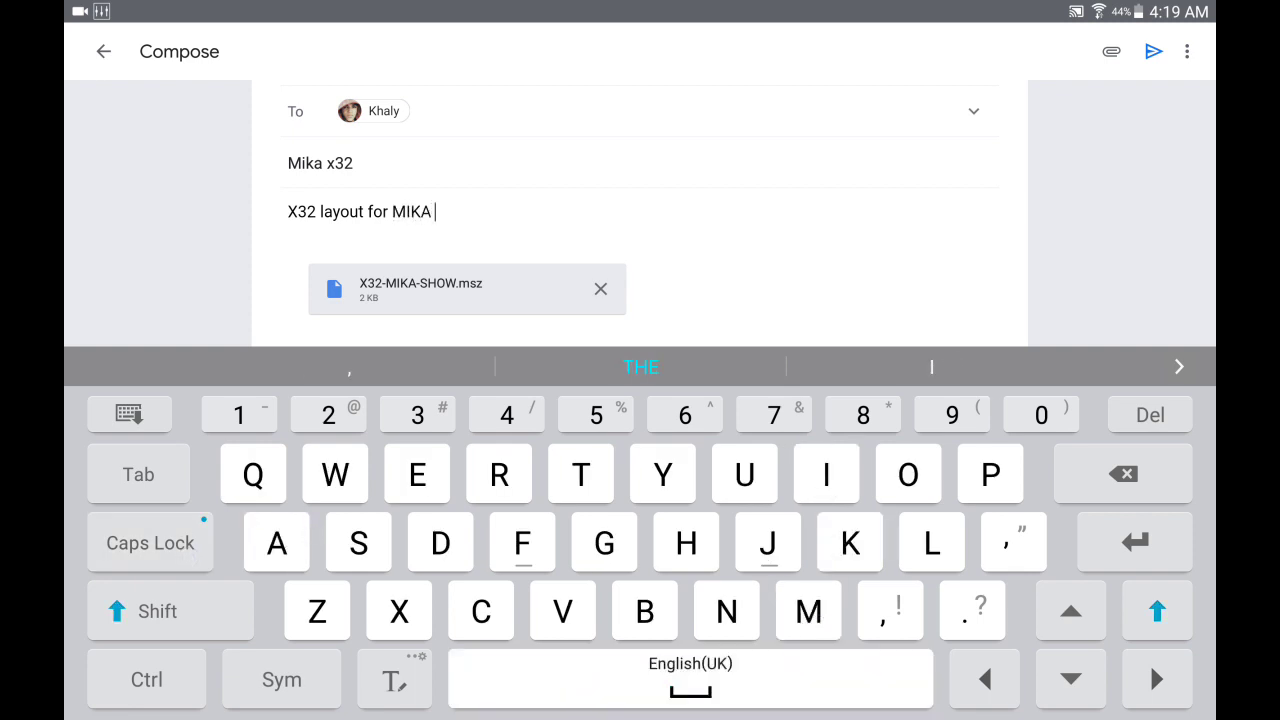
text(SHOW)
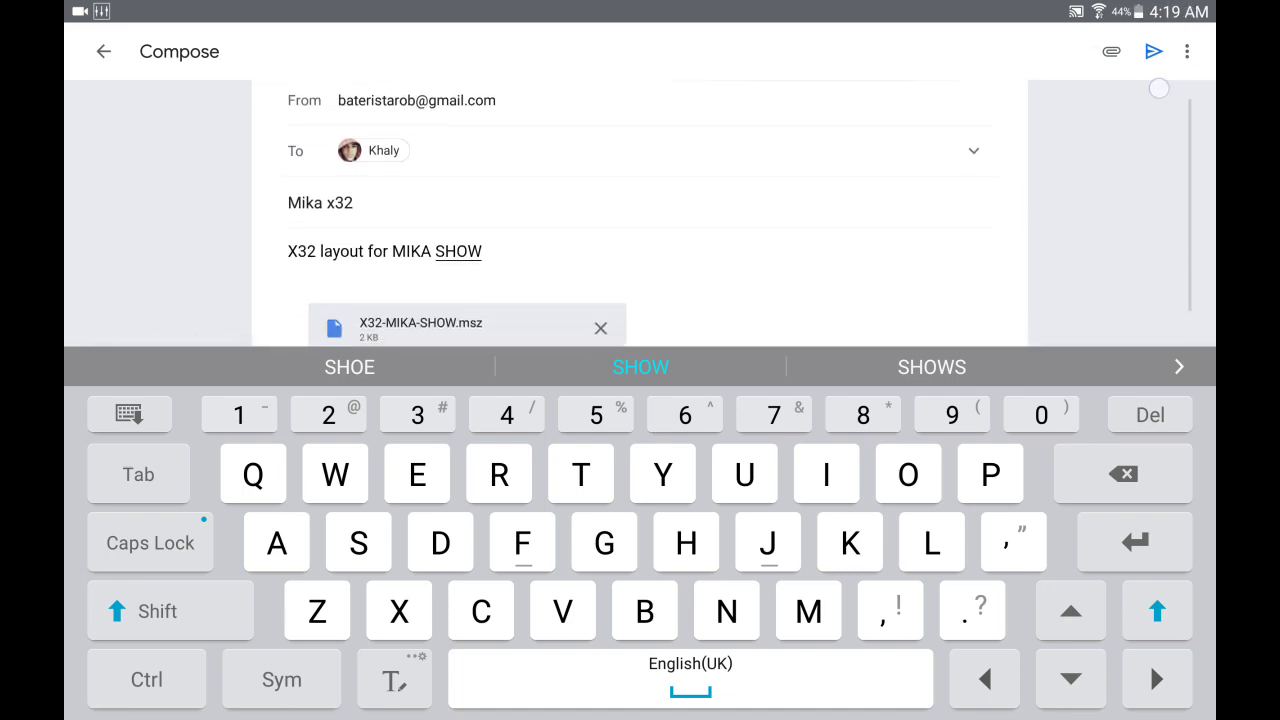
- Send the Gmail message carrying the X32 MIKA SHOW layout
click(1153, 51)
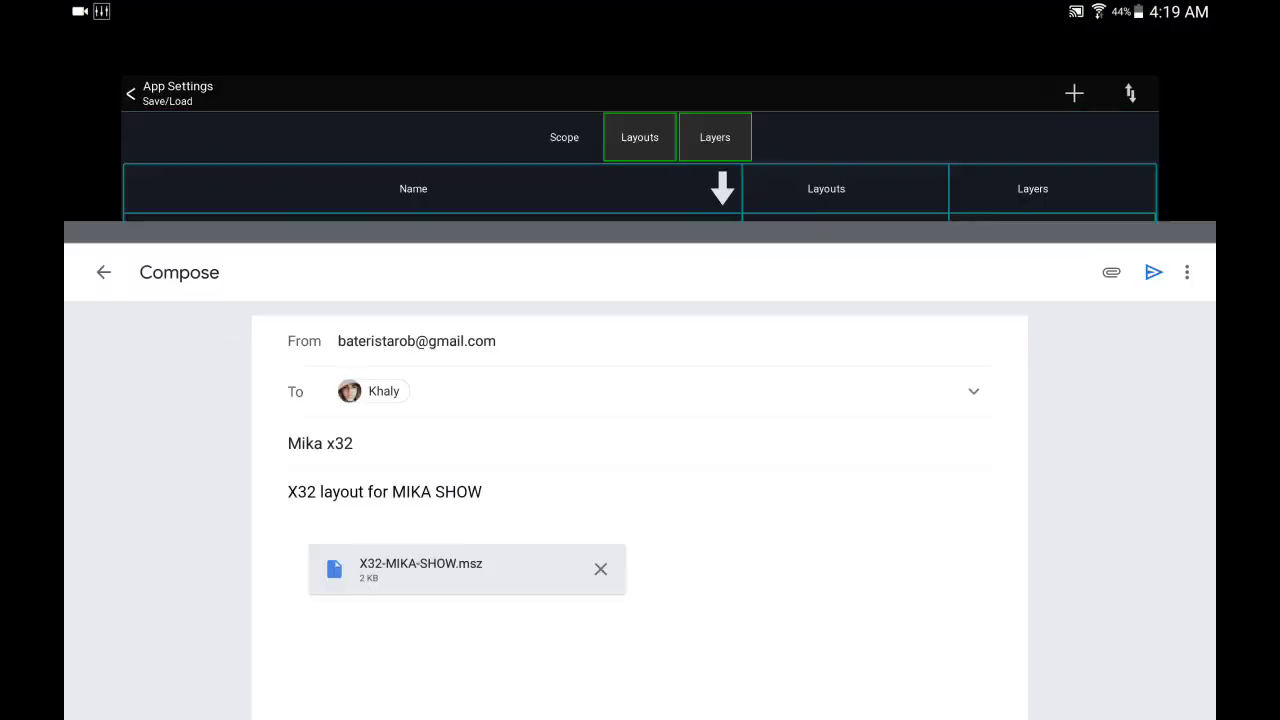